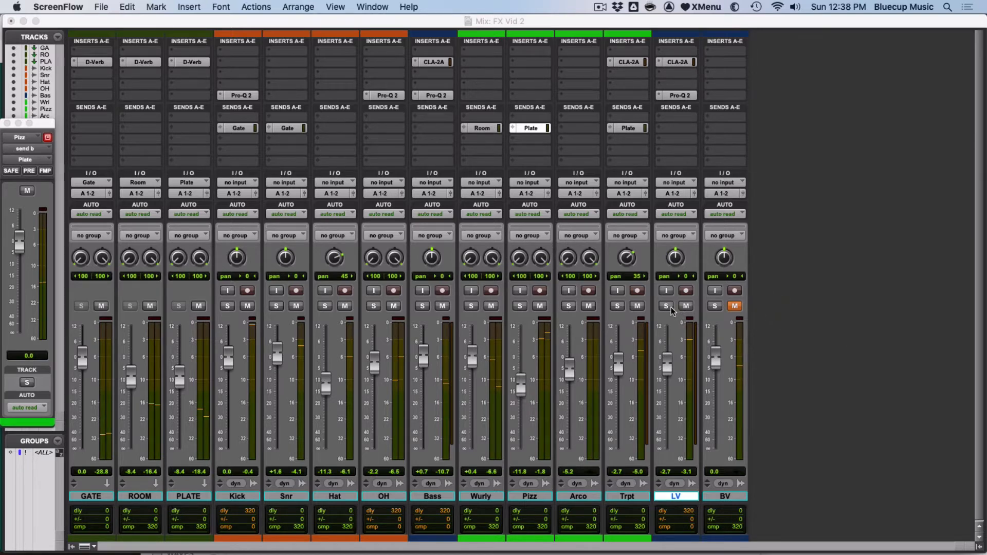
Switch to Pro Tools and play a short passage of the mix.
click(621, 548)
key(space)
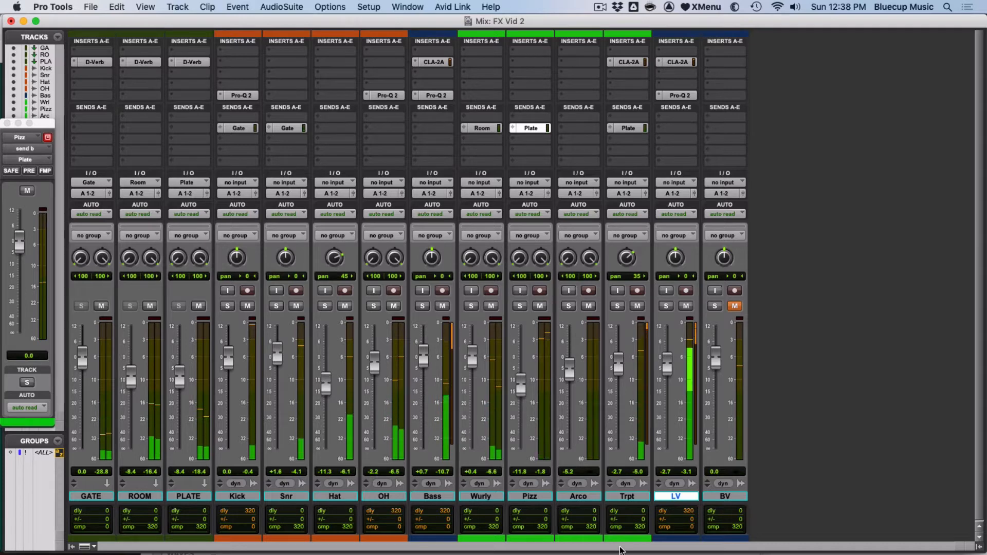
key(space)
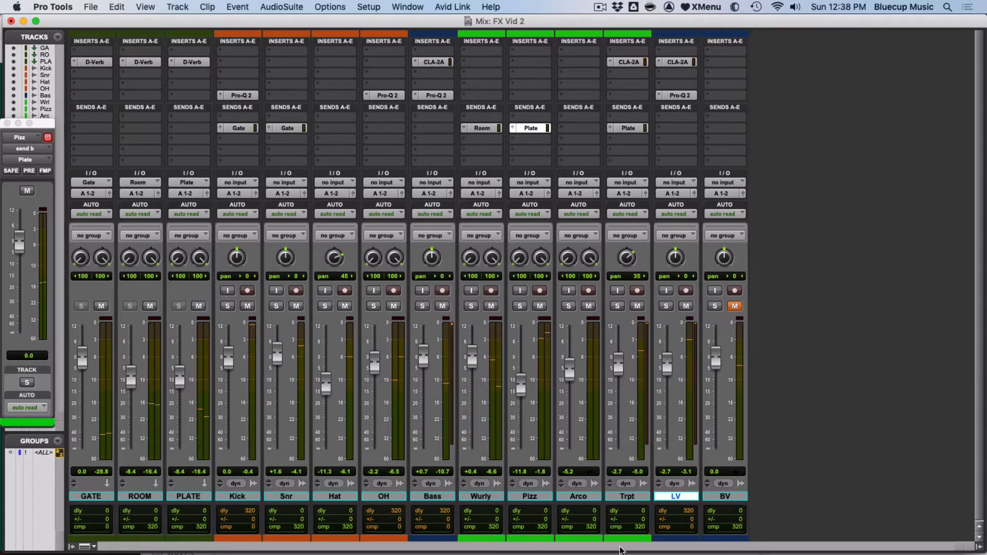
Add a send from the LV track to the mono bus Bus 4.
click(675, 128)
mouse_move(677, 138)
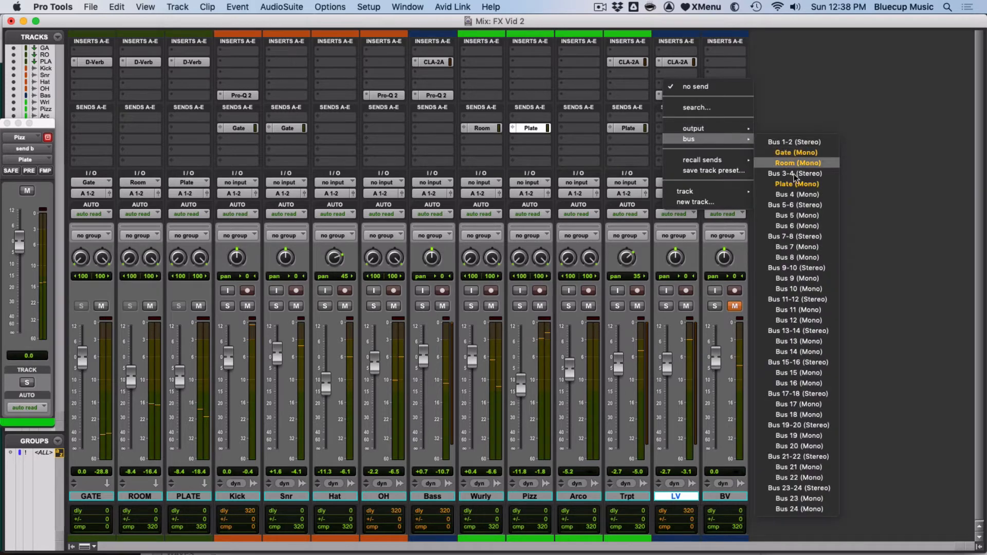
click(798, 193)
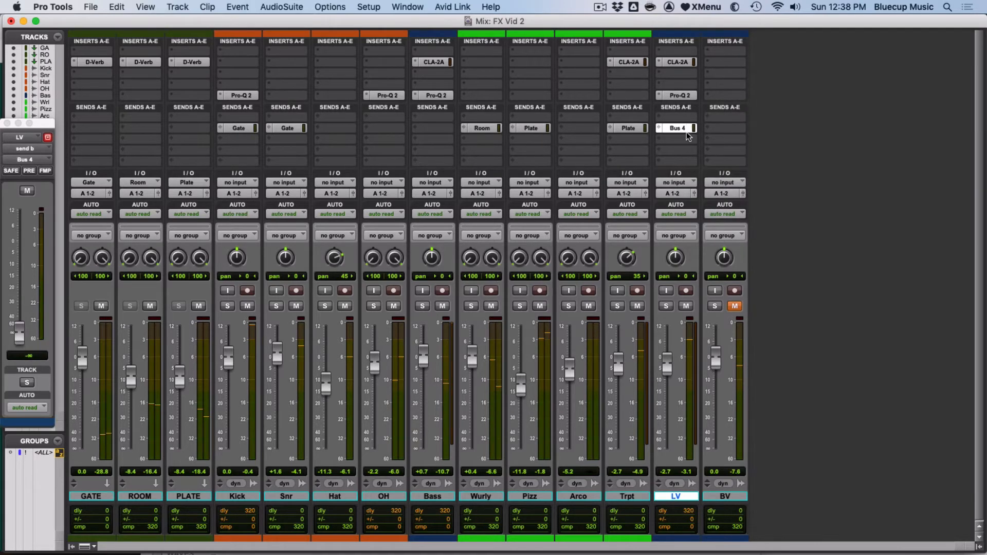
Rename the LV send's bus to Slap and set the send level to 0.0 dB.
right_click(687, 128)
click(707, 177)
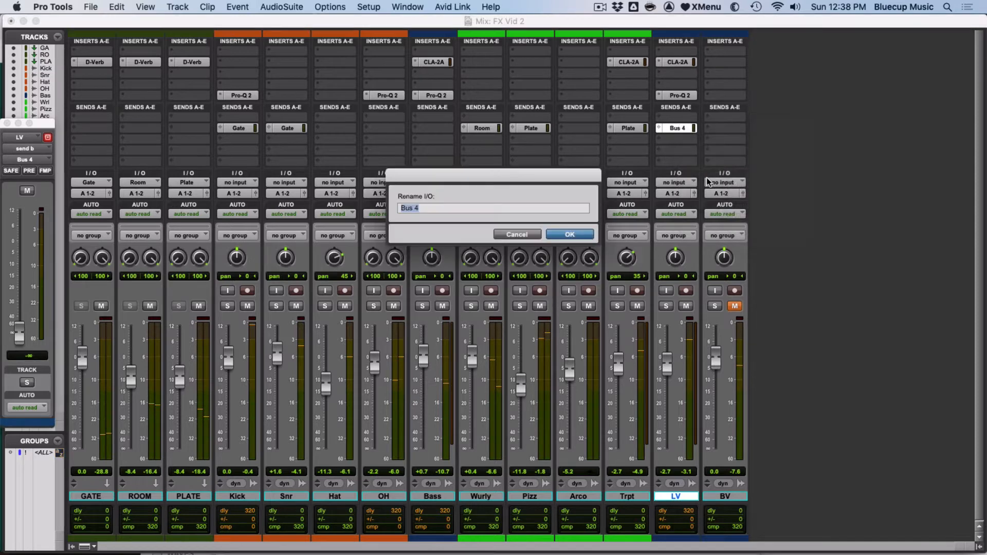
text(Slap)
key(Return)
alt+click(20, 337)
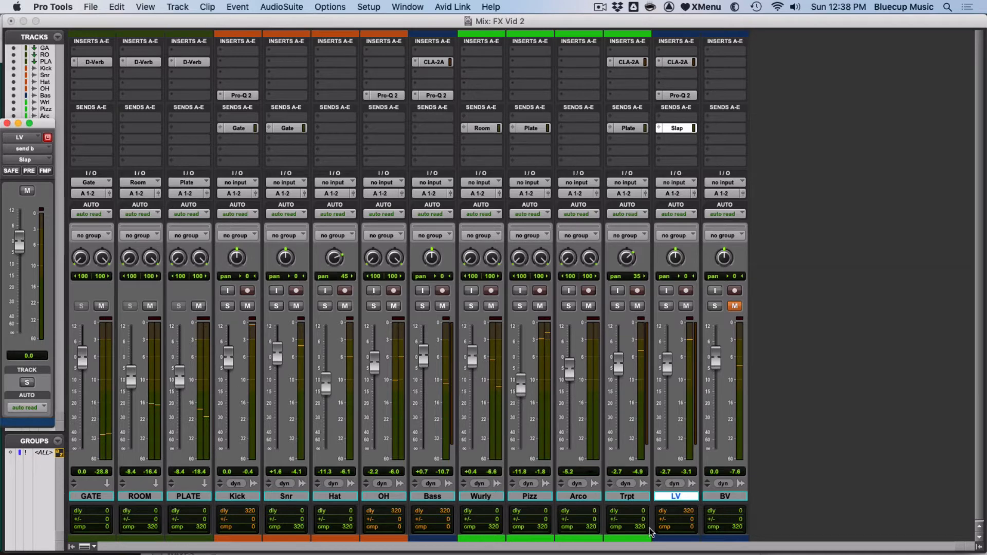
Create one new mono aux input track directly after the PLATE track.
click(186, 495)
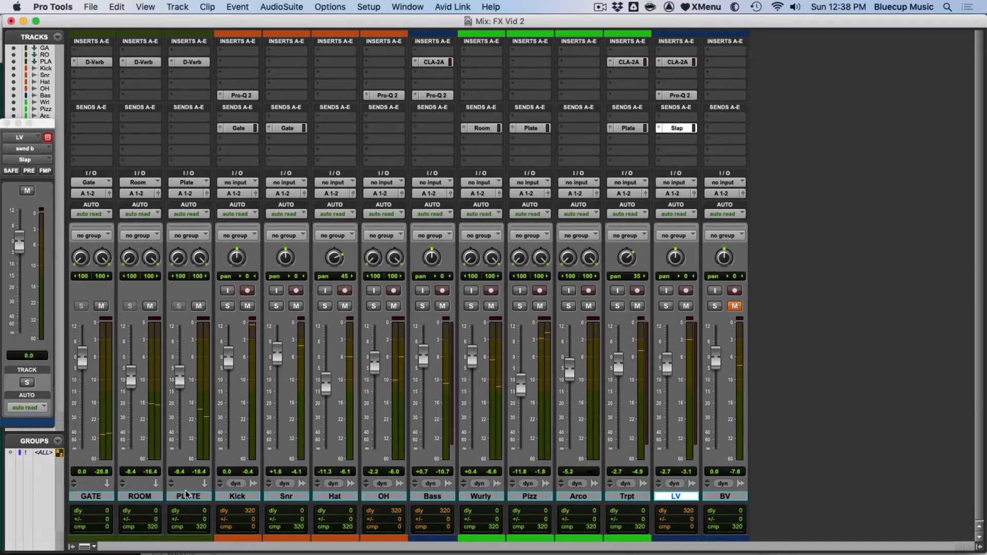
click(187, 495)
key(super+shift+n)
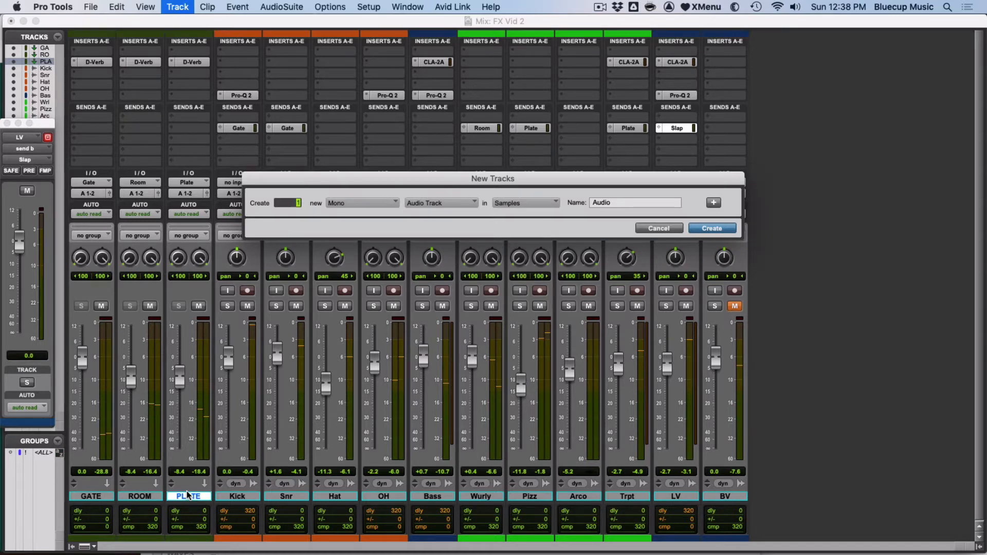
key(super+Down)
key(Return)
Name the new aux track SLAP and make it solo safe.
double_click(243, 495)
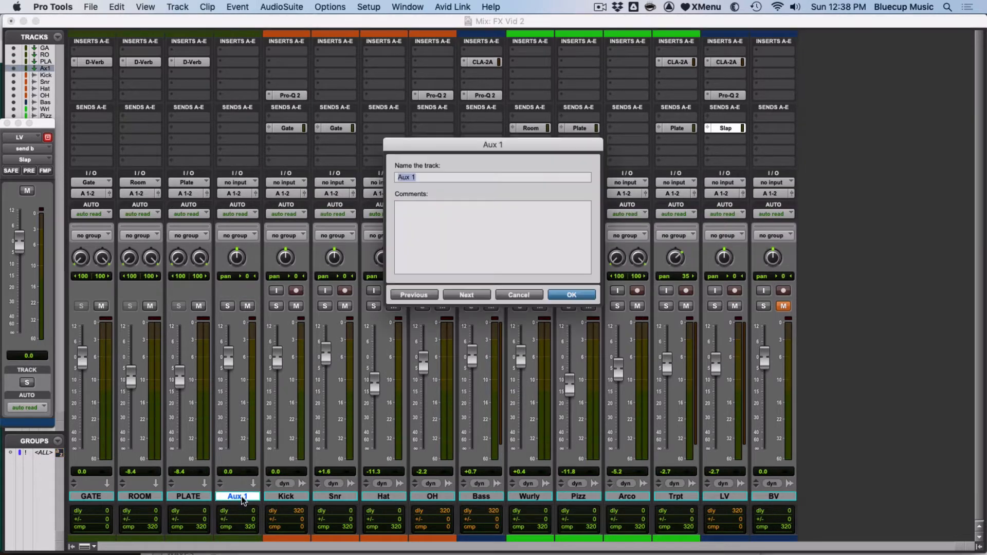
text(SLAP)
key(Return)
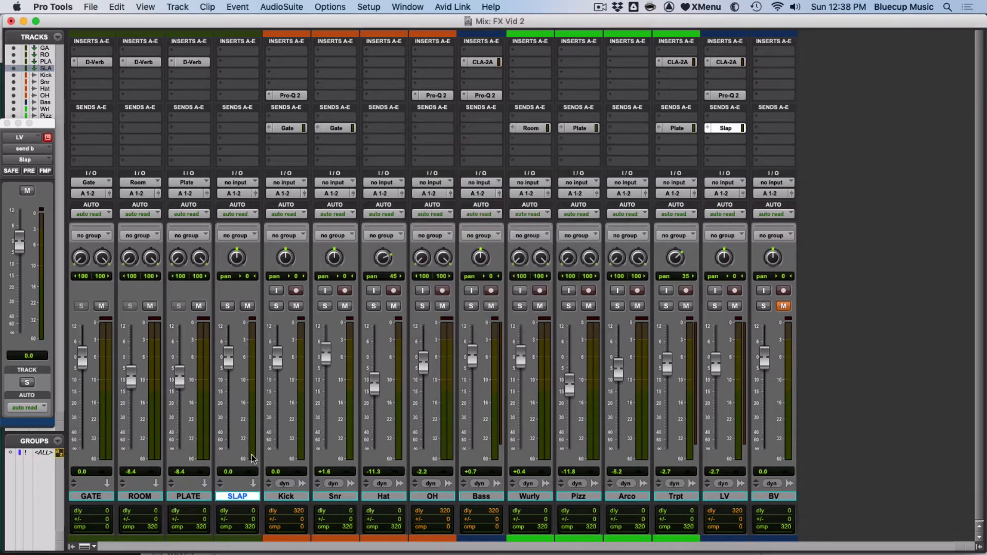
super+click(227, 307)
Solo the LV track and set the SLAP track's input to the Slap (Mono) bus.
click(719, 306)
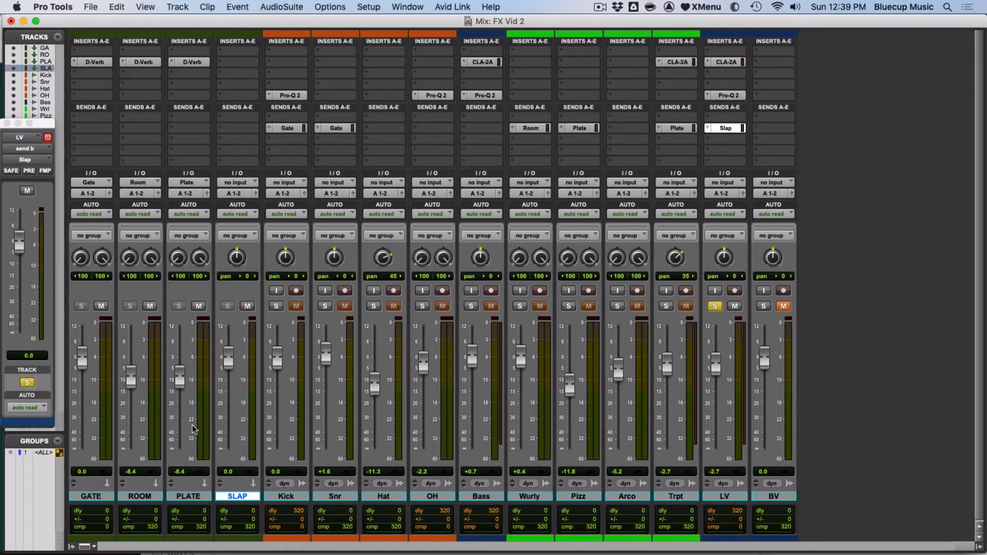
click(231, 183)
mouse_move(232, 183)
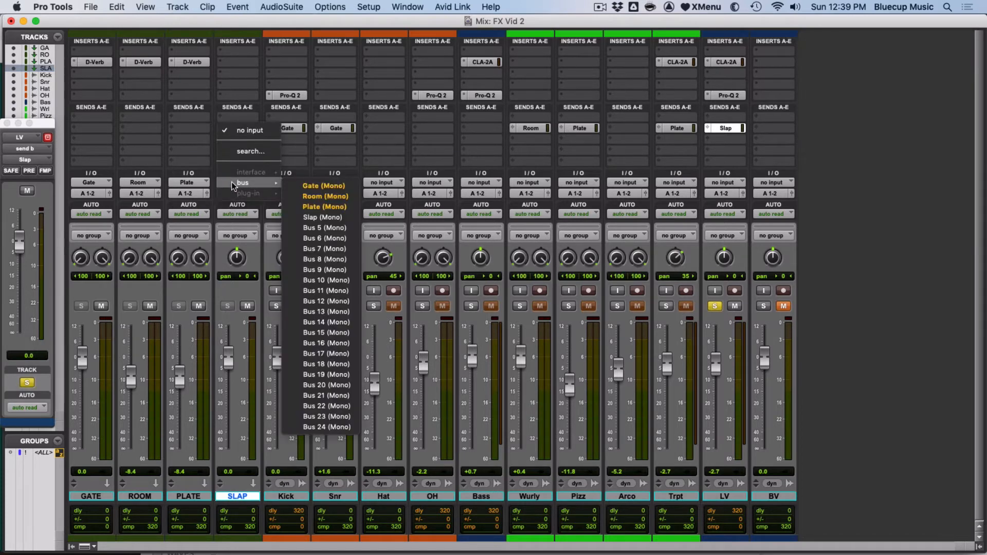
click(343, 217)
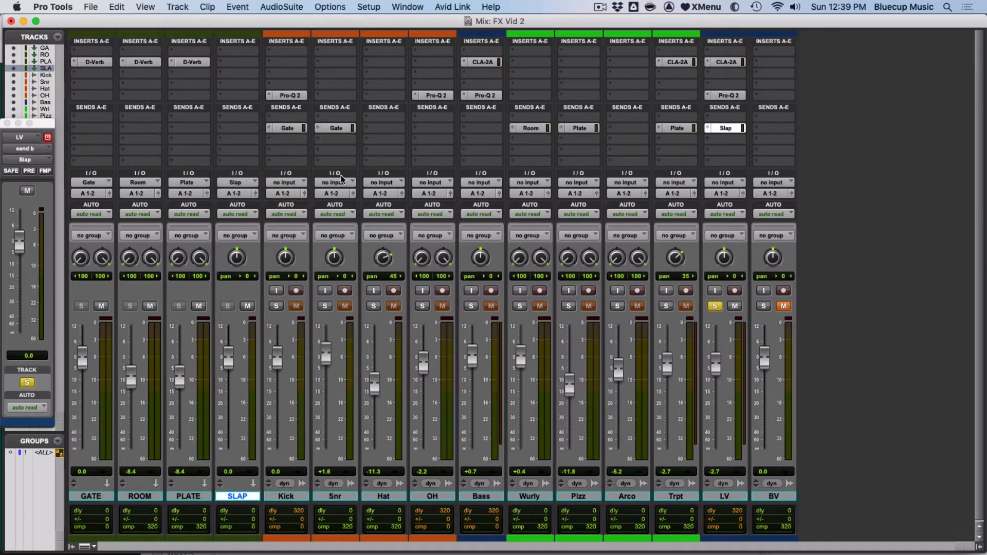
Insert the Mod Delay III (mono/stereo) plug-in in the second insert slot of the SLAP track.
click(240, 63)
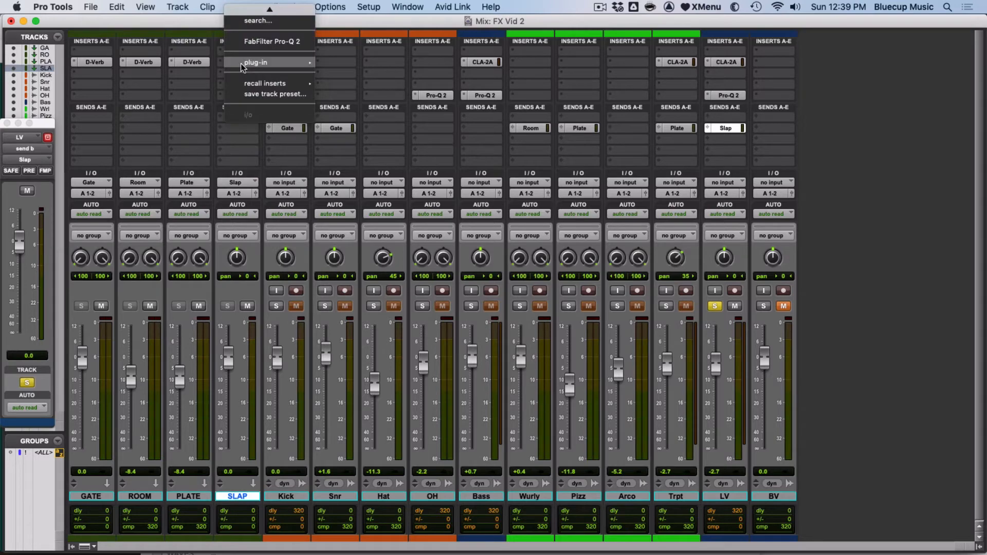
mouse_move(242, 62)
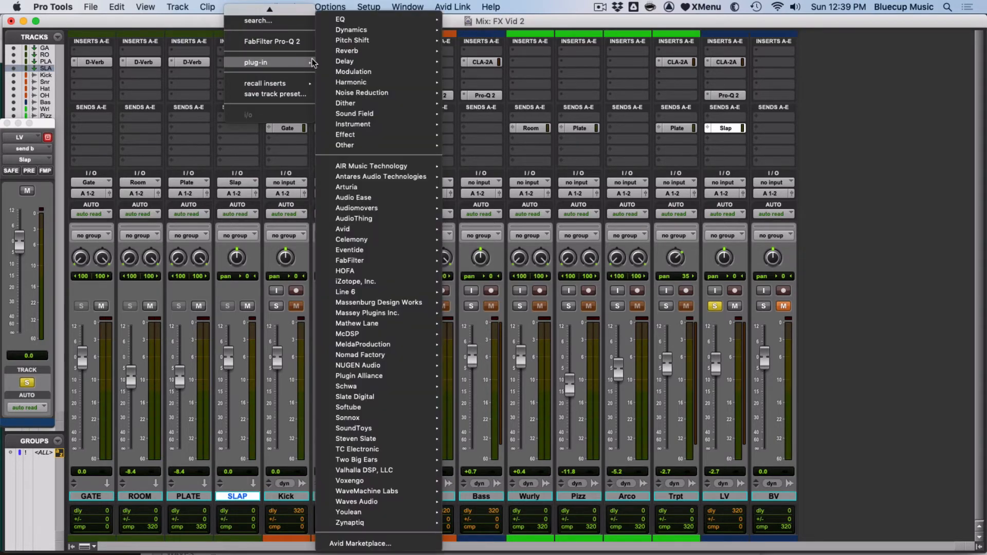
mouse_move(360, 61)
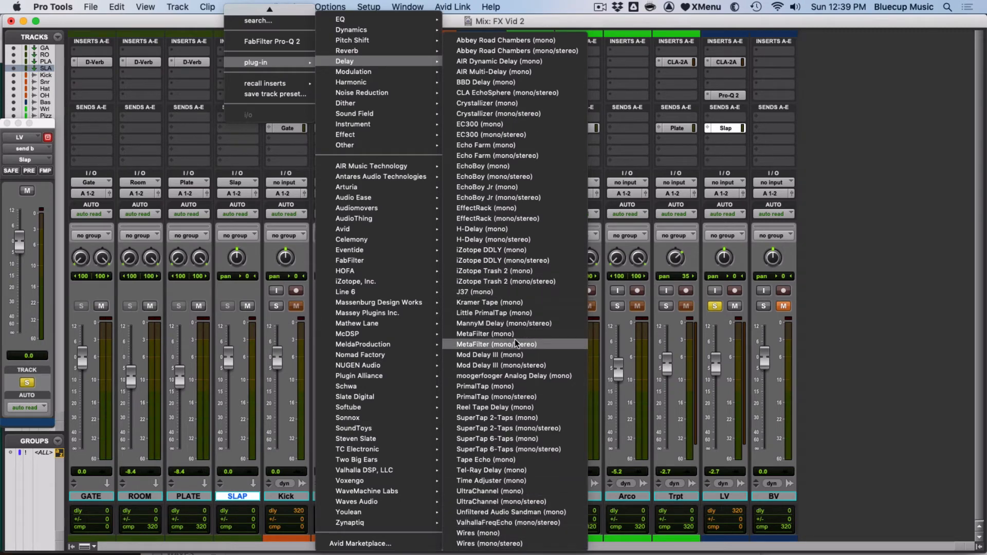
click(507, 367)
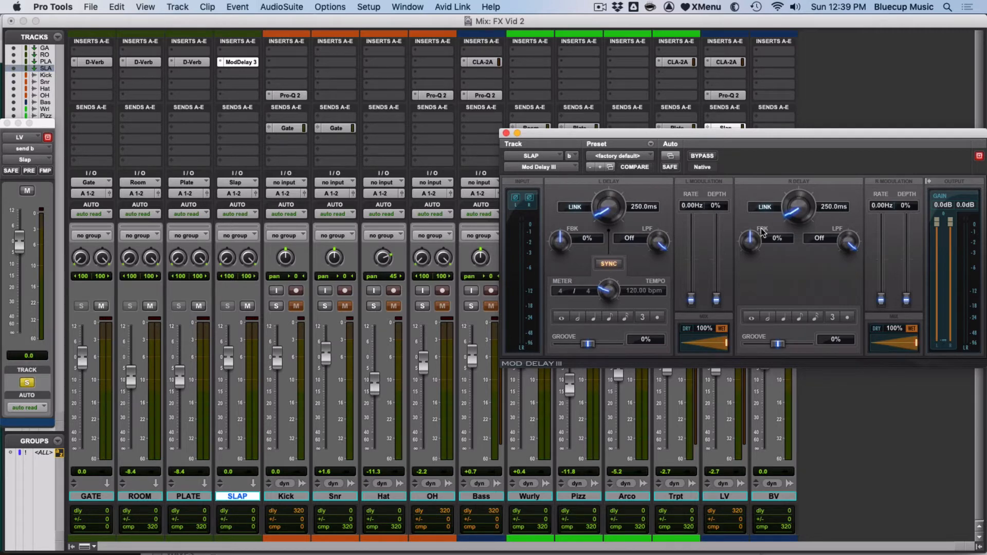
Set both delay channels to sixteenth notes (125.0 ms) and lower LV's Slap send to about -10.2 dB during playback.
click(625, 317)
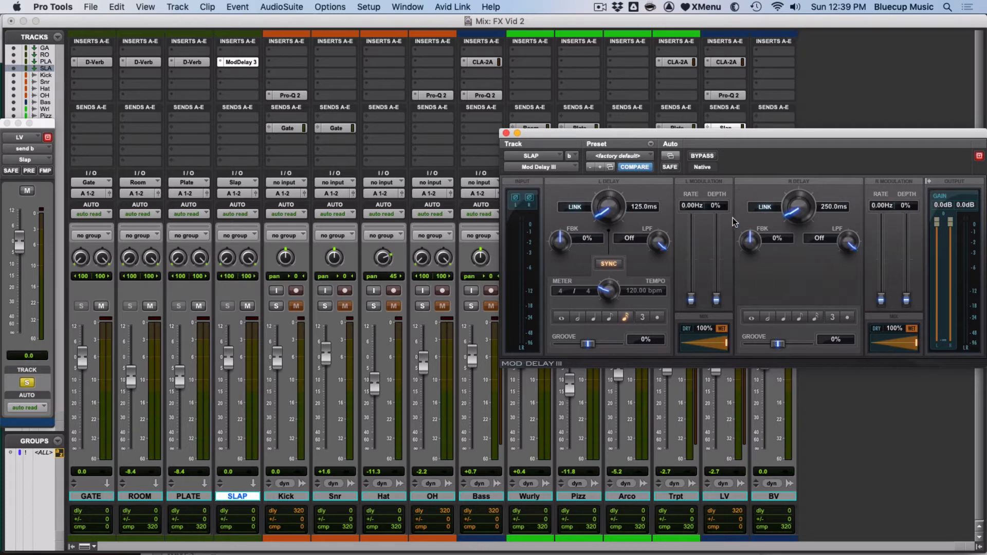
click(814, 319)
key(space)
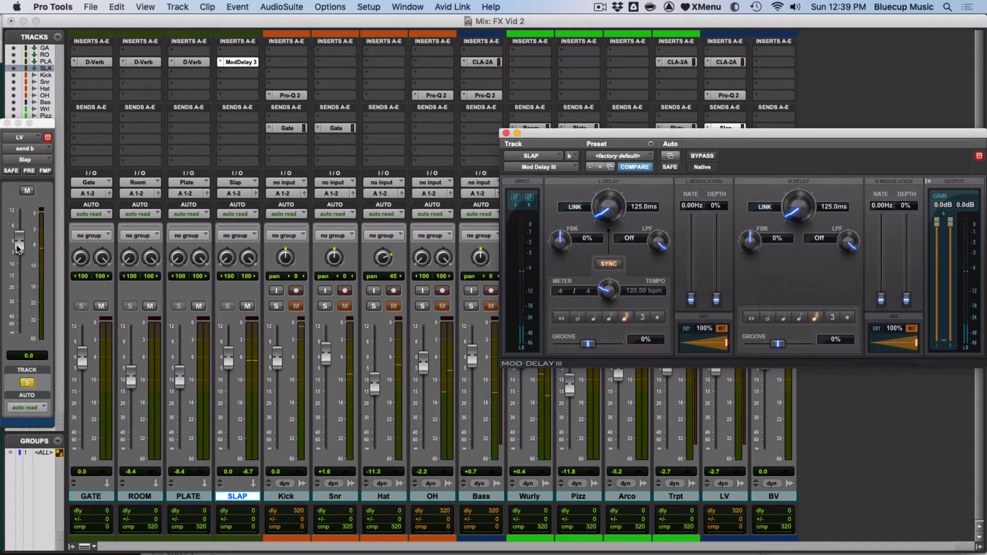
drag(19, 245, 16, 272)
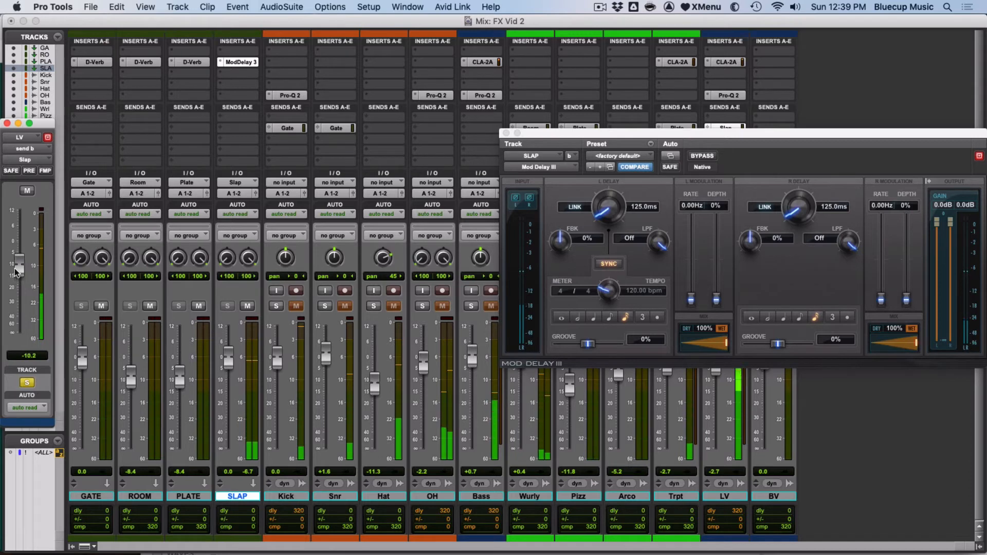
key(space)
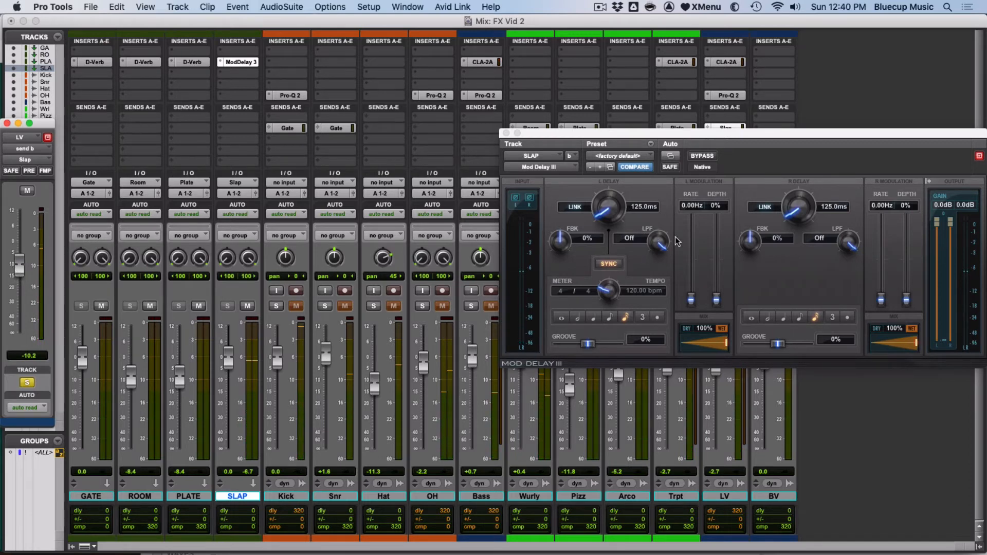
Set the delay's low-pass filters to about 4295 Hz left and 4638 Hz right, and lower LV's Slap send to about -11.8 dB.
drag(667, 239, 656, 262)
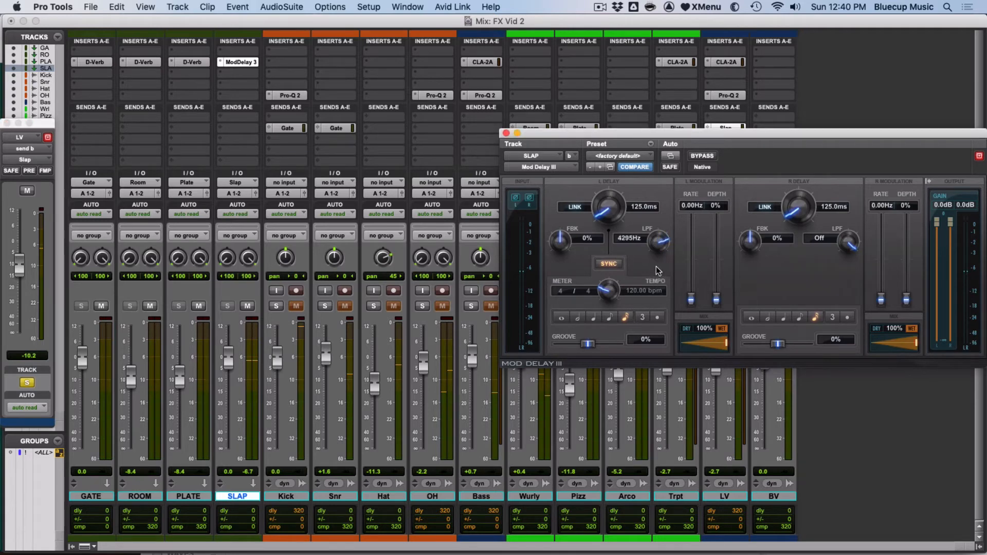
drag(849, 241, 842, 258)
drag(22, 264, 25, 268)
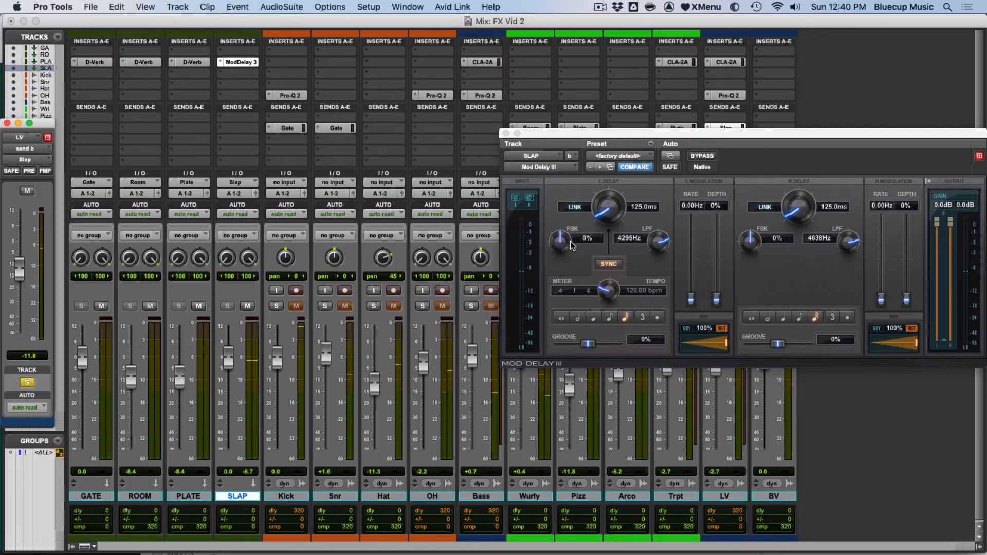
Try the left delay's feedback at 100% during playback, then reset it to 0%.
drag(567, 247, 566, 157)
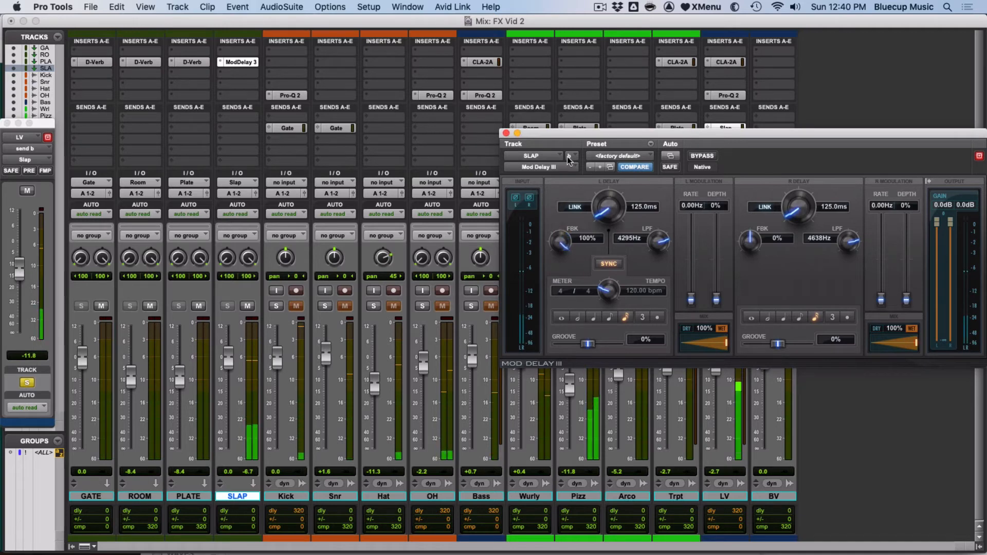
alt+click(566, 245)
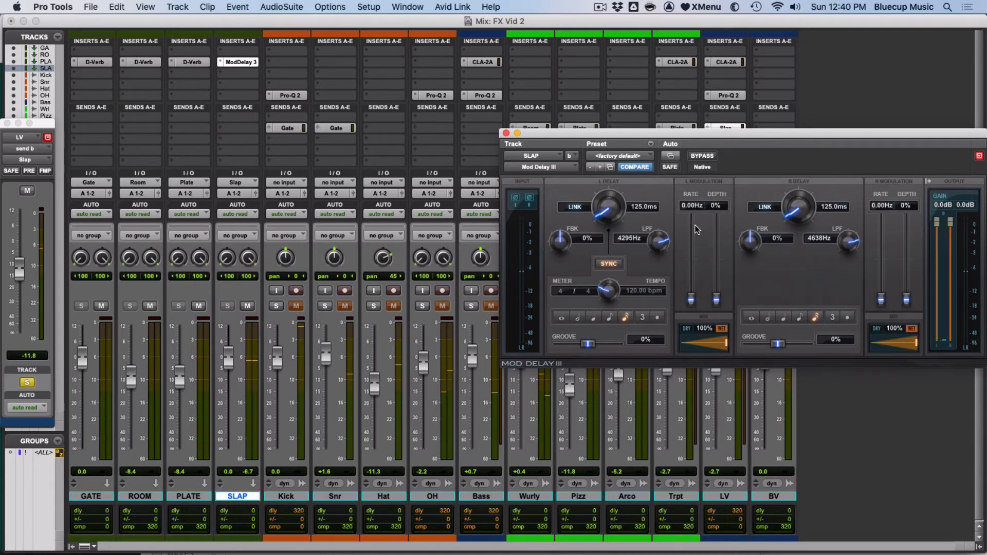
Set the left modulation to about 1.51 Hz rate and 14% depth, and the right to about 0.92 Hz and 12%.
drag(684, 136, 431, 156)
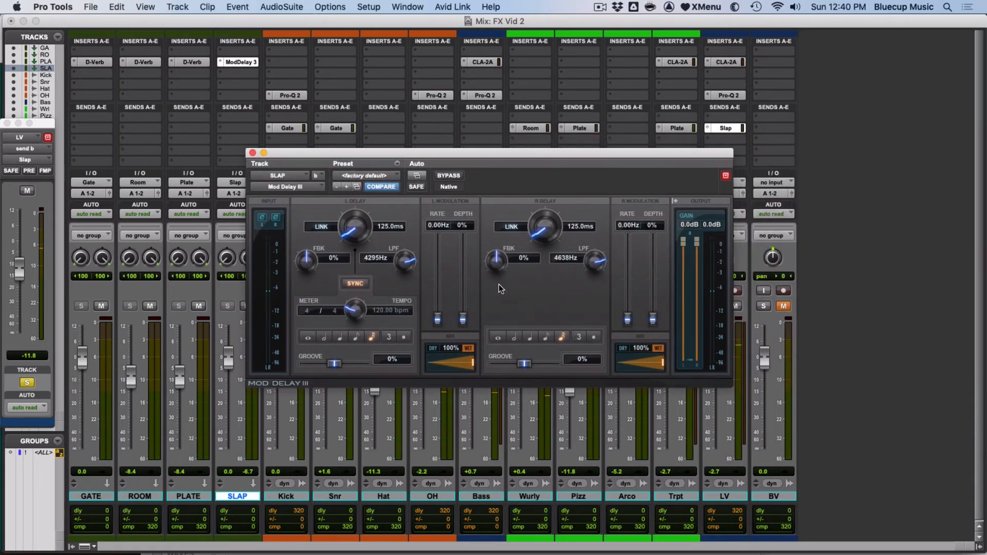
drag(438, 322, 464, 307)
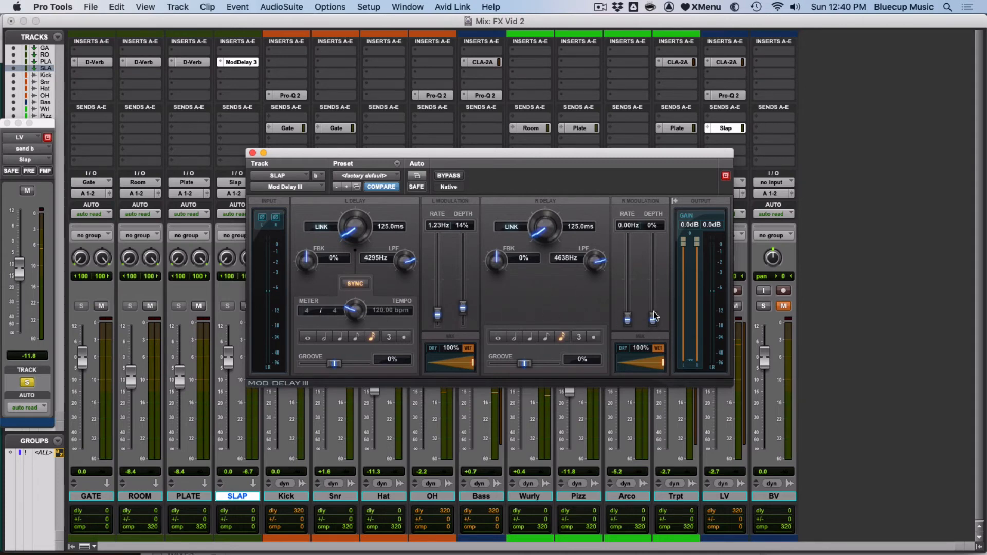
drag(630, 314, 654, 312)
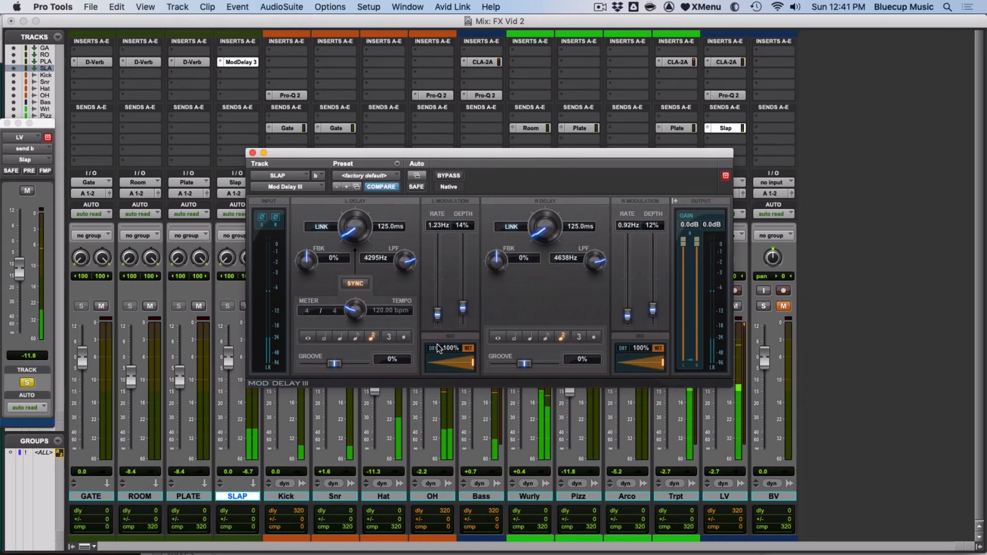
drag(441, 314, 437, 311)
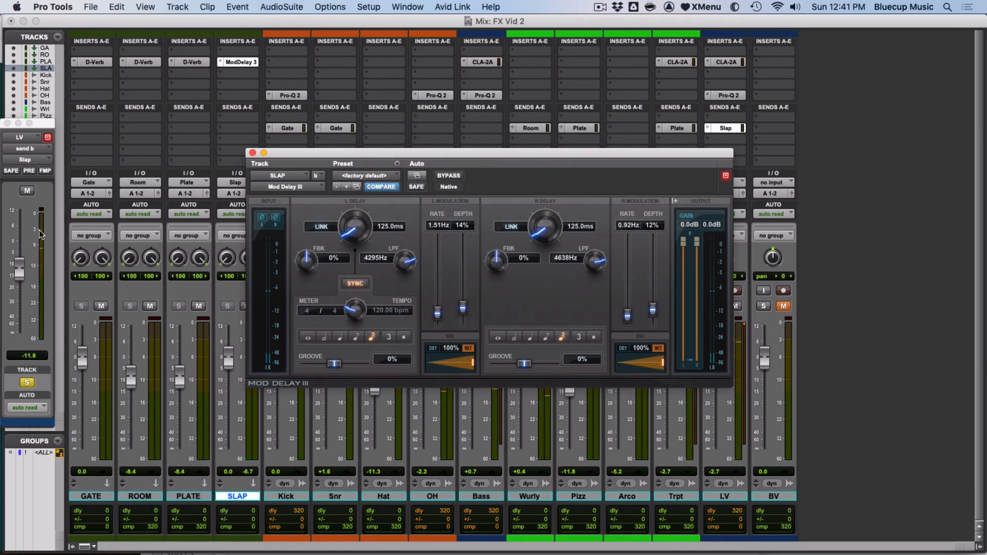
Lower LV's Slap send to about -19.3 dB, closing the delay window and unsoloing LV to judge it in the full mix.
drag(19, 273, 19, 288)
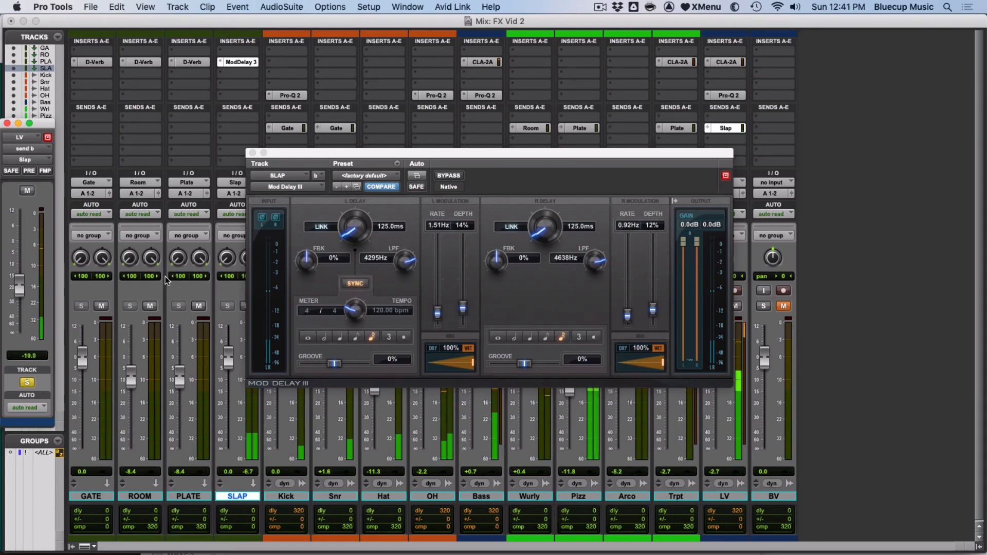
click(252, 153)
click(713, 306)
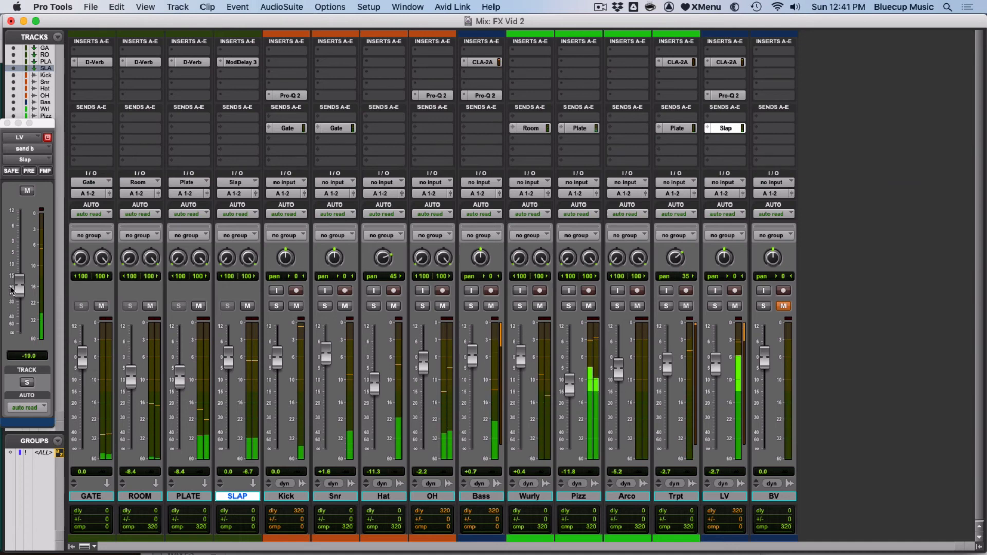
drag(20, 284, 21, 289)
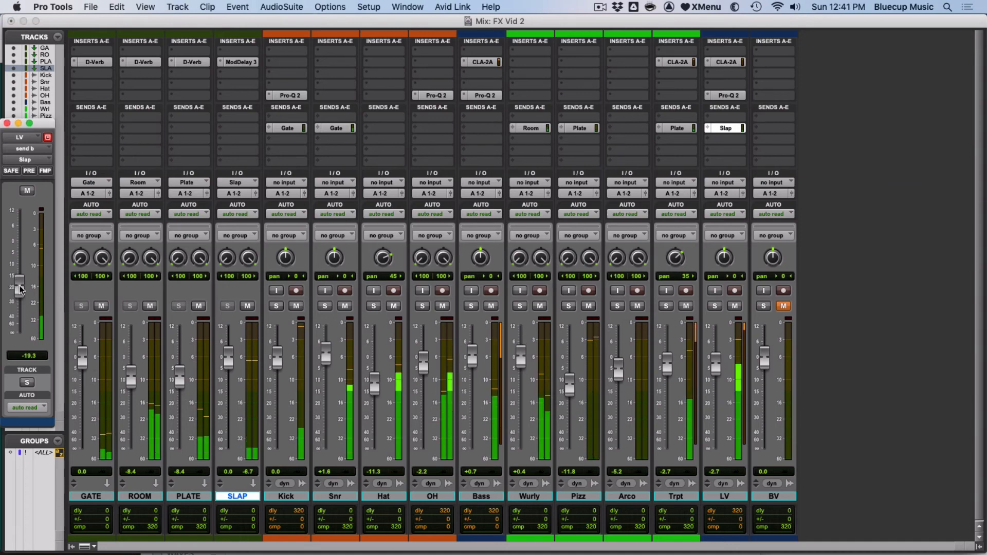
key(space)
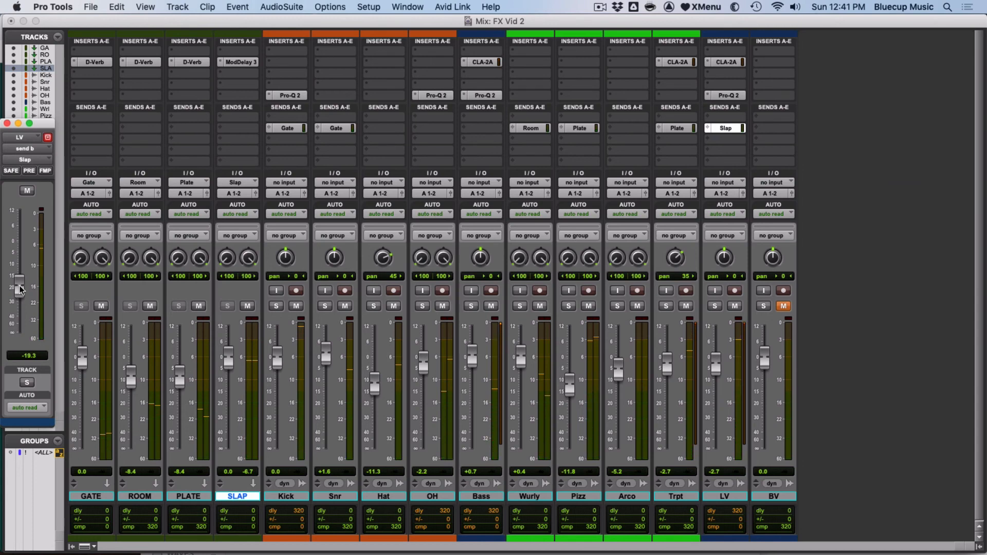
Open the Mod Delay III plug-in on the SLAP track.
click(243, 61)
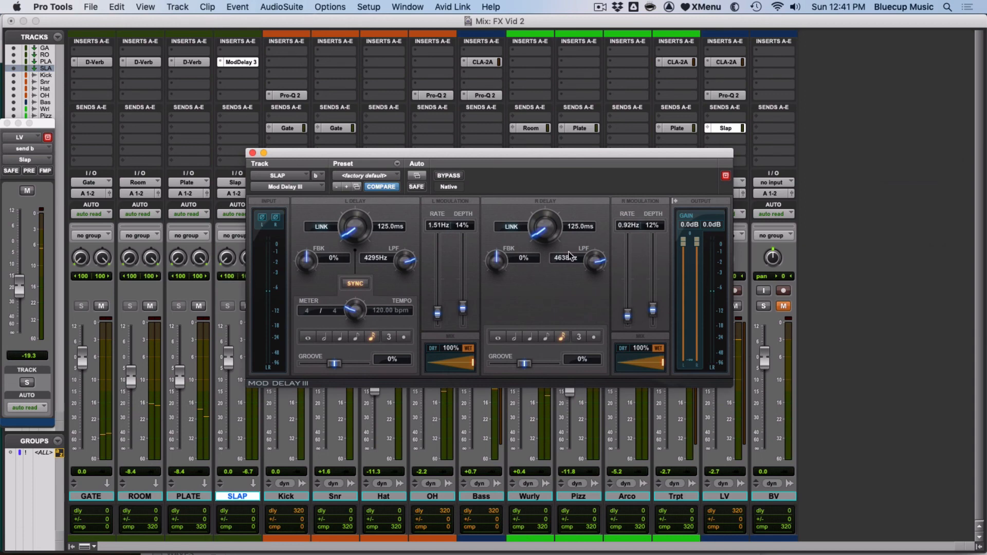